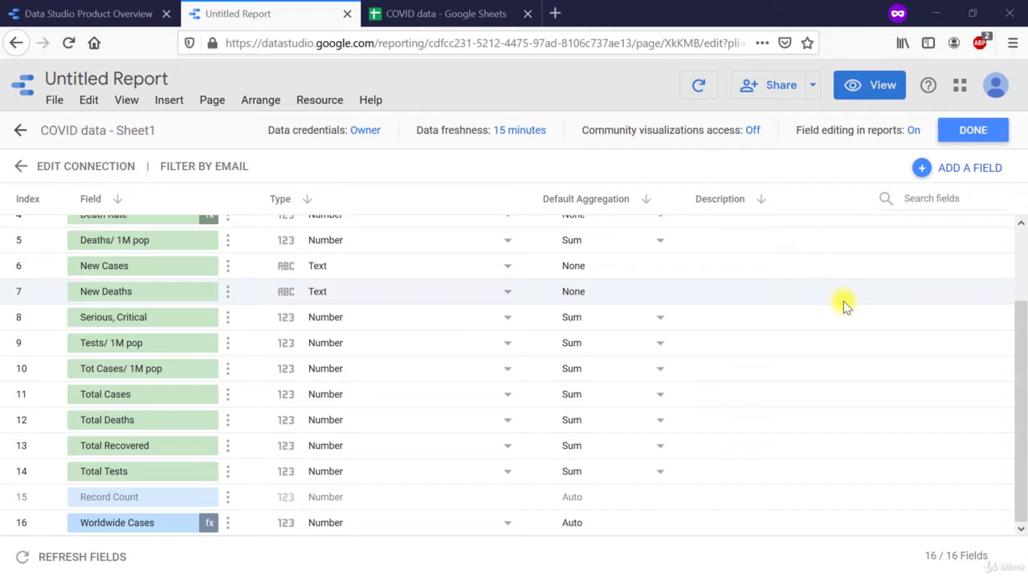
Step: Confirm the COVID data - Sheet1 field edits so it appears in the data sources list
{"action": "left_click", "coordinate": [968, 129]}
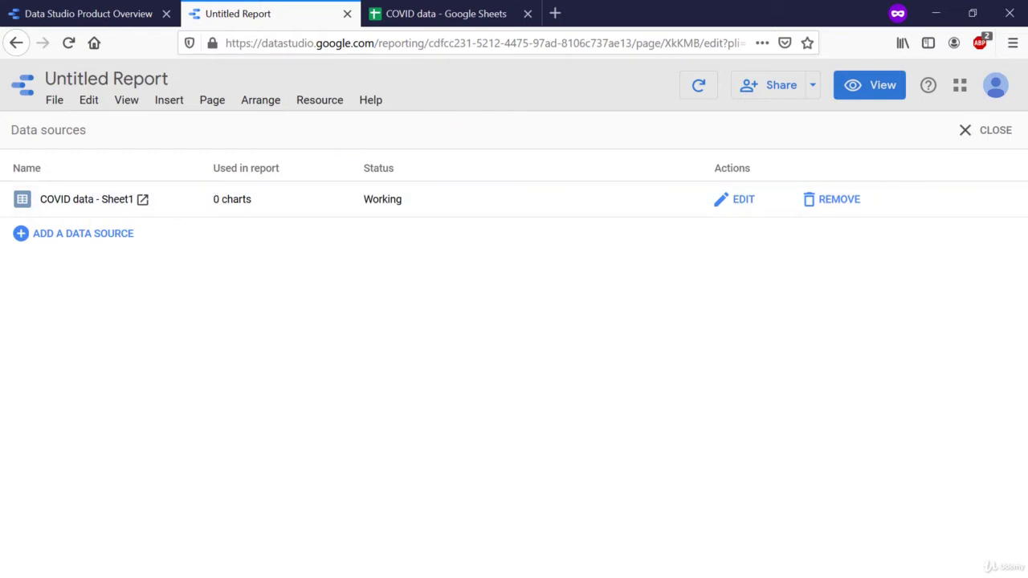
Step: Leave the data sources list for the blank report and bring up the Add a chart menu
{"action": "left_click", "coordinate": [986, 130]}
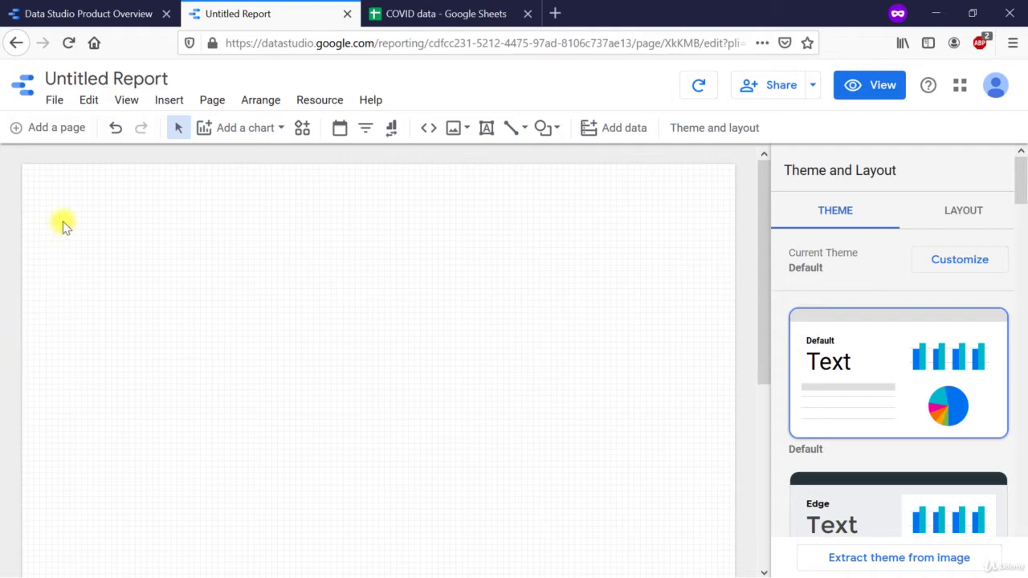
{"action": "left_click", "coordinate": [246, 129]}
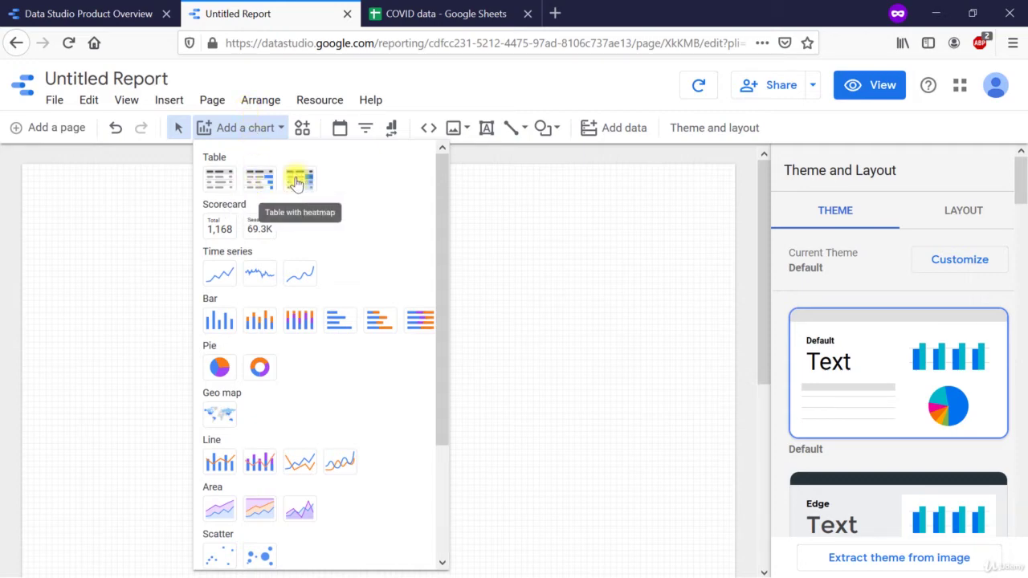
Step: Place a Table chart at the top-left of the report, showing Country, Other by Worldwide Cases
{"action": "left_click", "coordinate": [225, 184]}
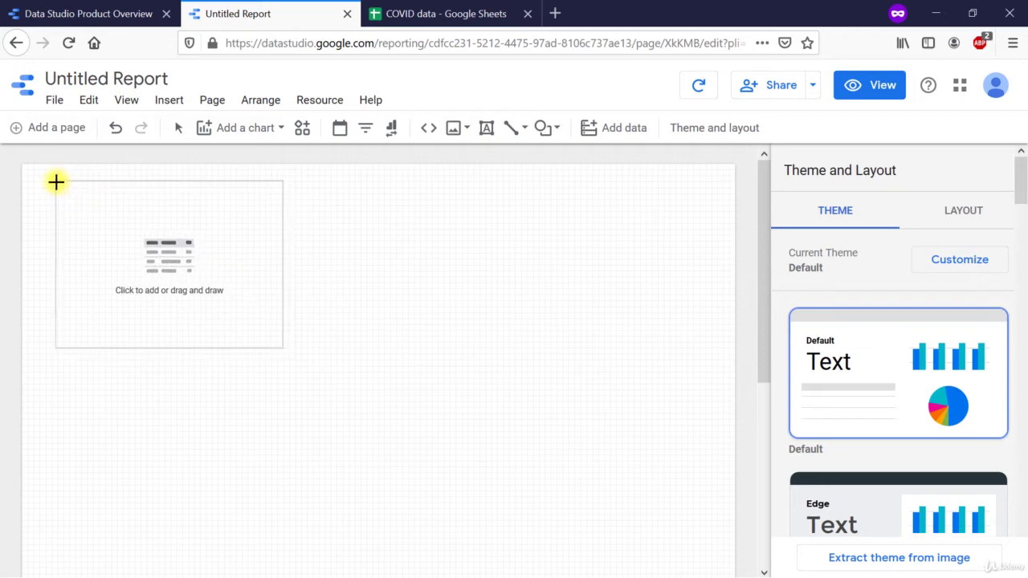
{"action": "left_click", "coordinate": [54, 229]}
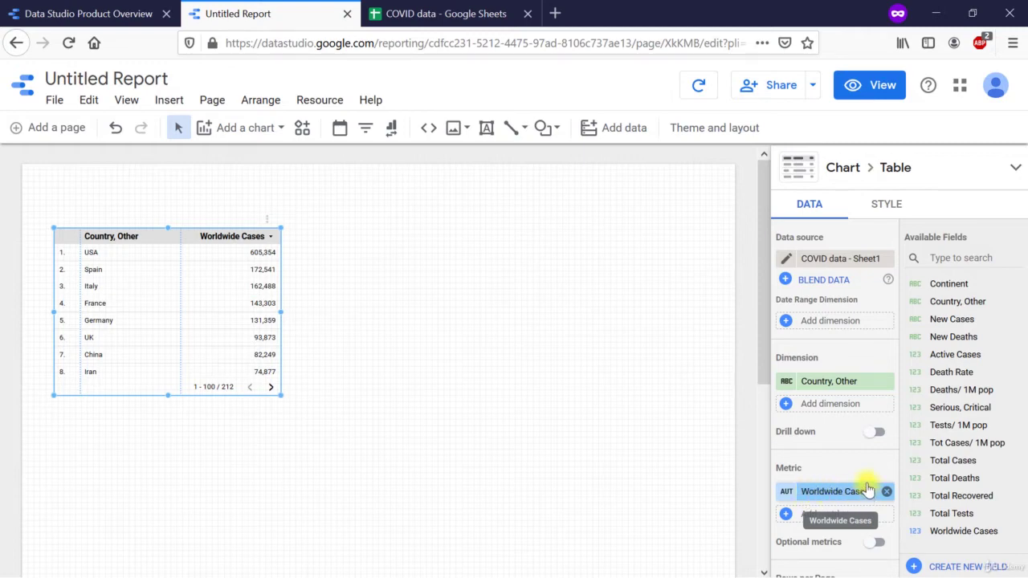
Step: Replace the table's Worldwide Cases metric with Total Cases
{"action": "scroll", "coordinate": [867, 490], "scroll_direction": "down", "scroll_amount": 2}
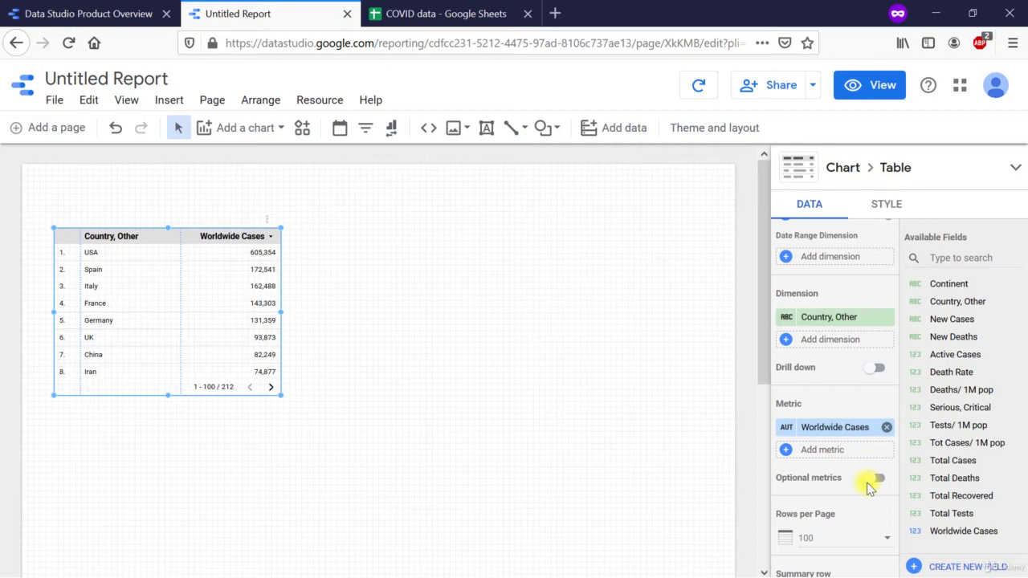
{"action": "scroll", "coordinate": [867, 487], "scroll_direction": "down", "scroll_amount": 2}
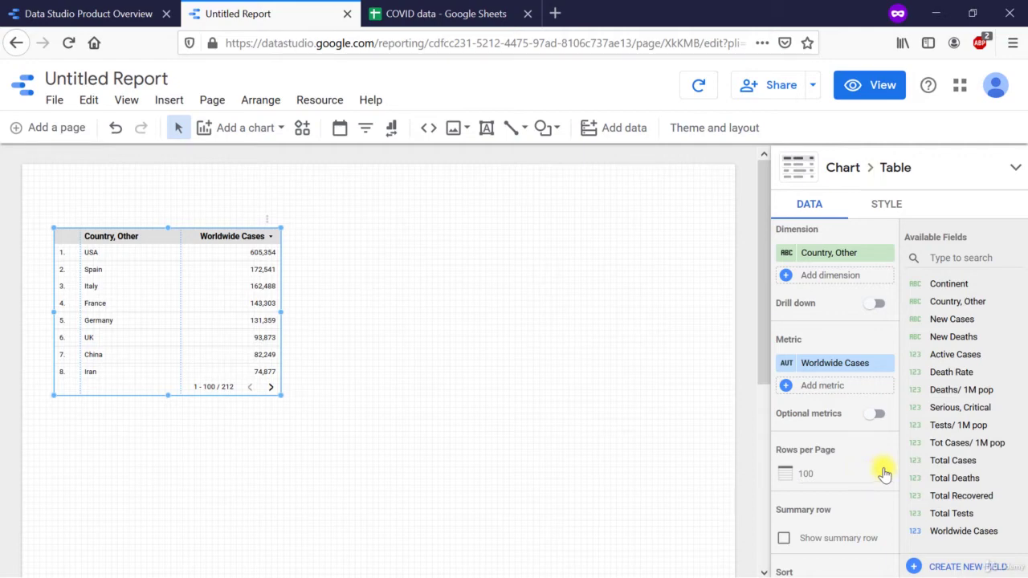
{"action": "left_click", "coordinate": [832, 366]}
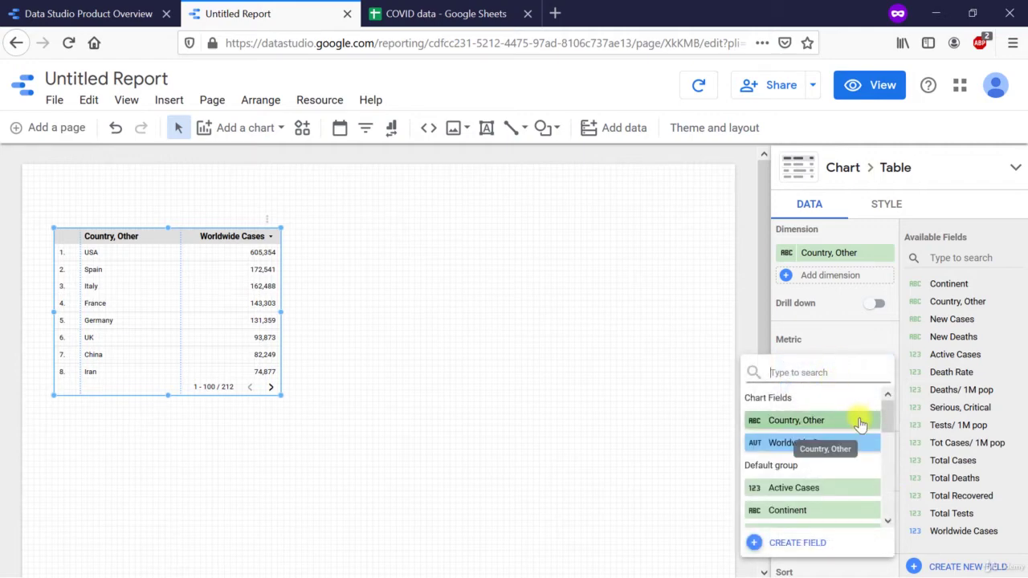
{"action": "left_click", "coordinate": [887, 419]}
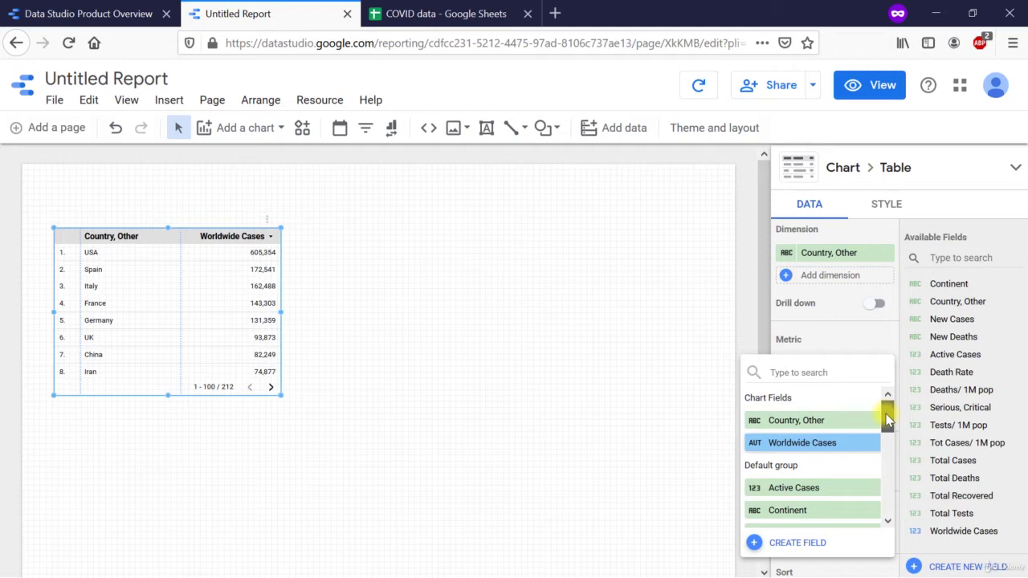
{"action": "left_click_drag", "start_coordinate": [887, 419], "coordinate": [887, 486]}
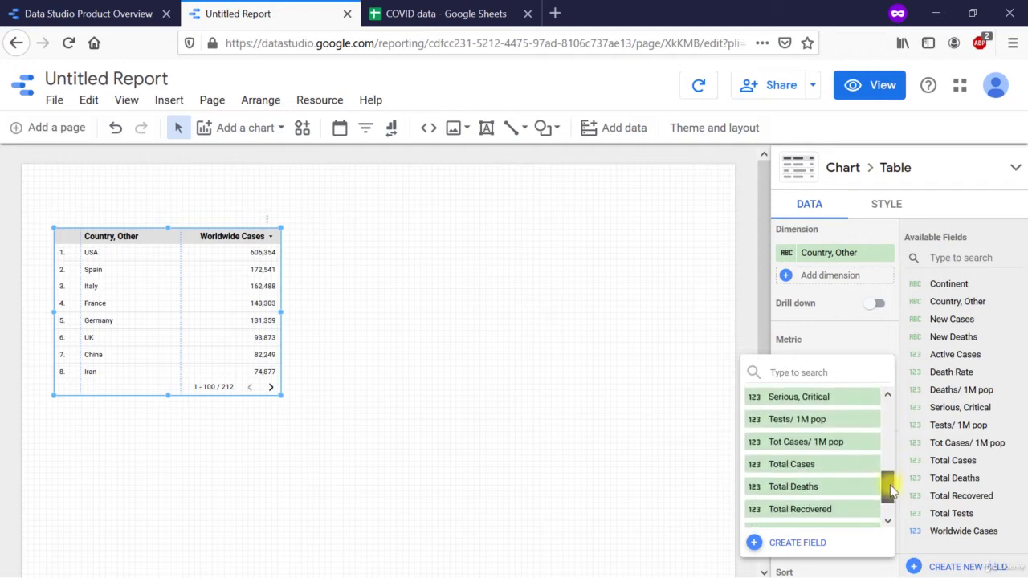
{"action": "left_click", "coordinate": [789, 460]}
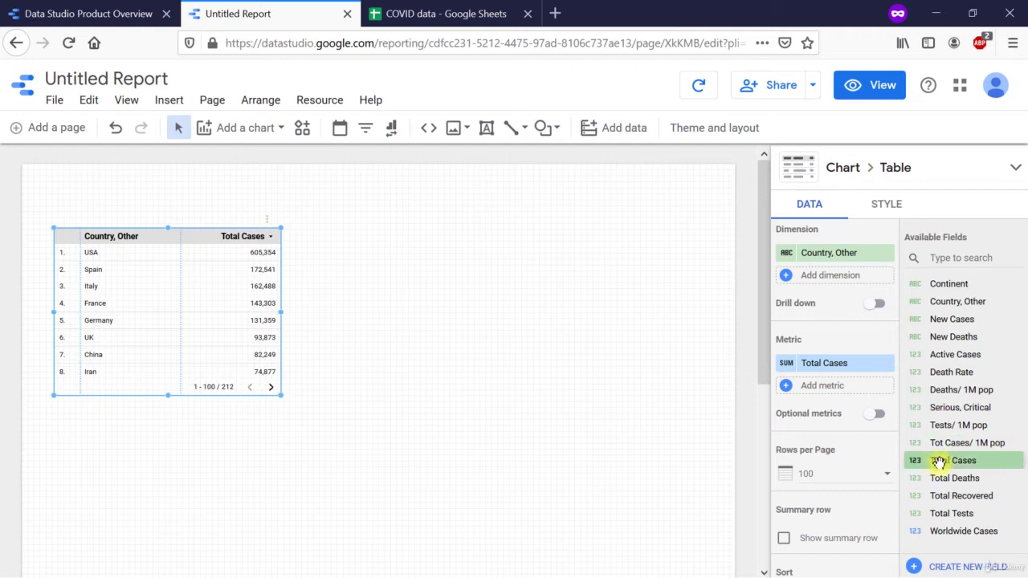
Step: Try Total Deaths as a second metric, widen the table, then remove Total Deaths
{"action": "left_click_drag", "start_coordinate": [940, 480], "coordinate": [826, 390]}
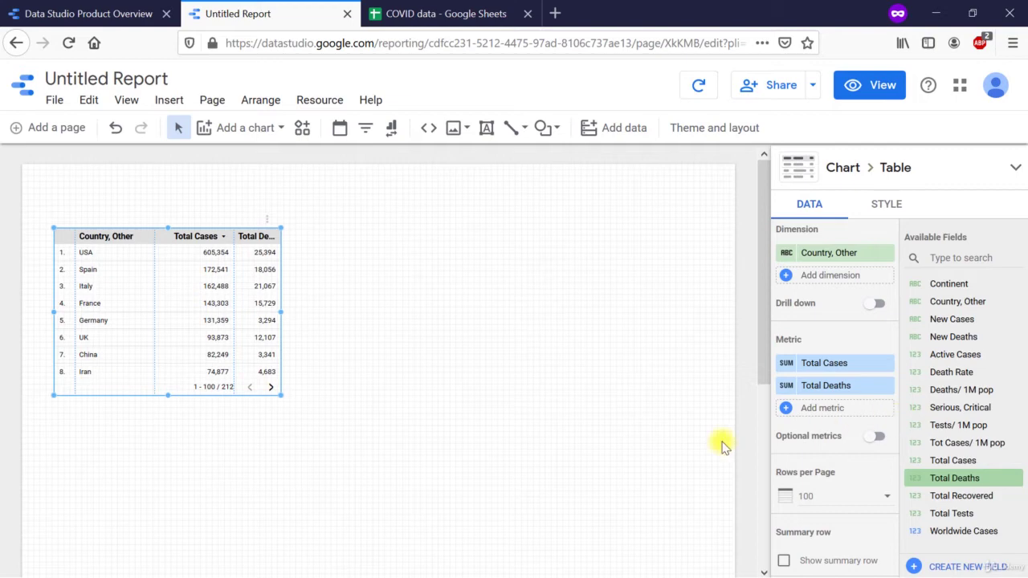
{"action": "left_click_drag", "start_coordinate": [279, 311], "coordinate": [740, 315]}
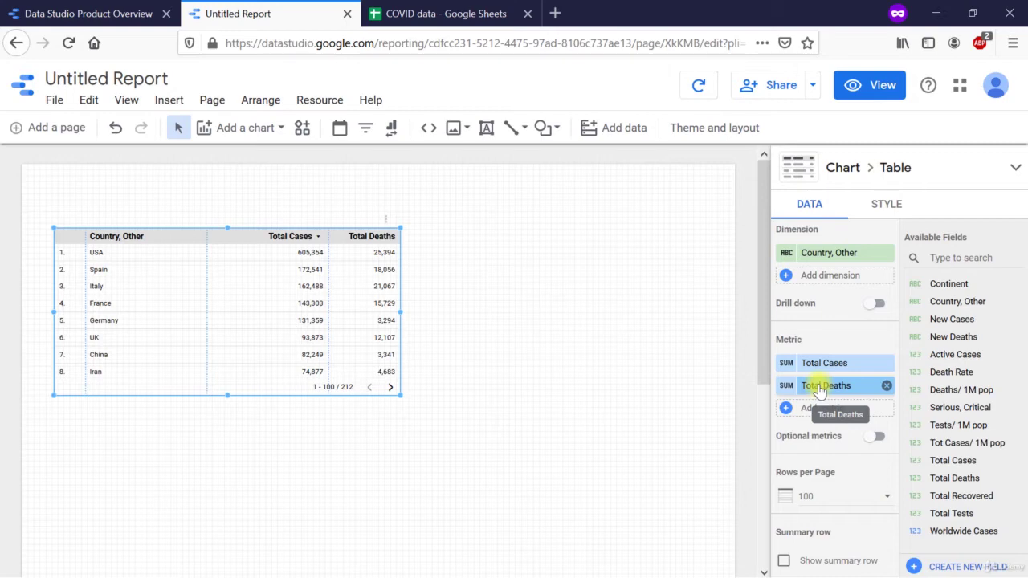
{"action": "left_click_drag", "start_coordinate": [819, 391], "coordinate": [827, 385]}
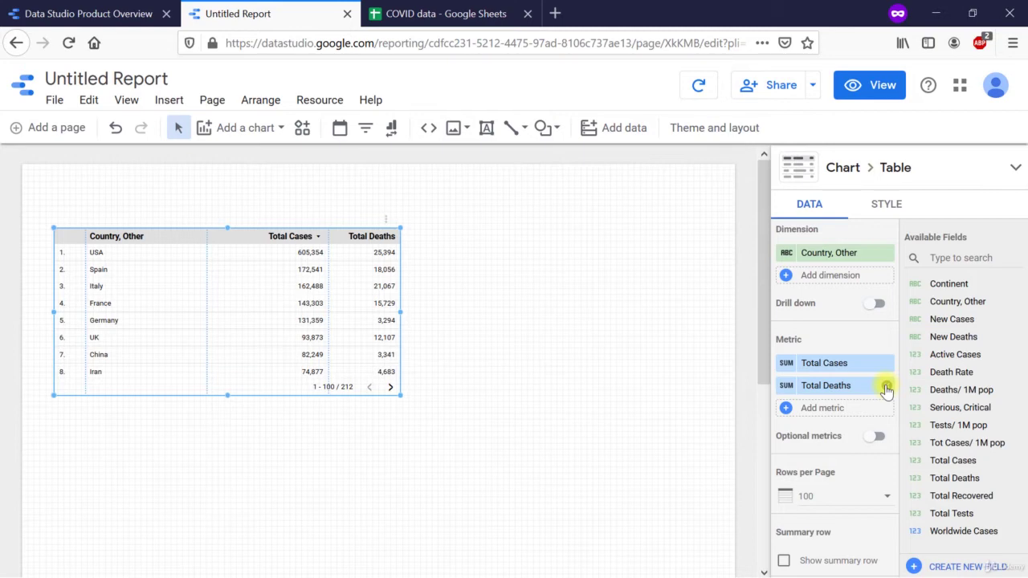
{"action": "left_click", "coordinate": [886, 388]}
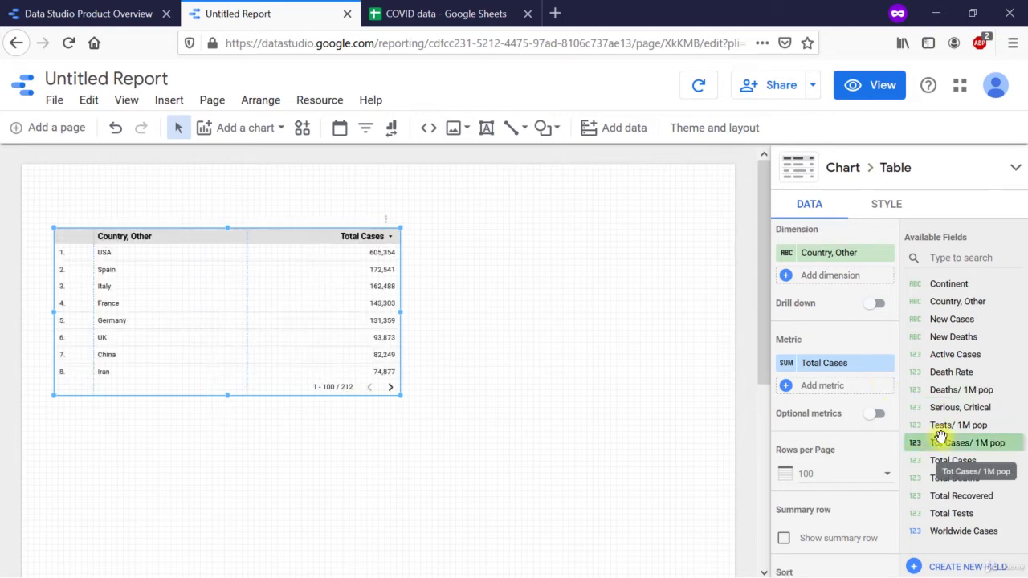
Step: Enable optional metrics on the table, offering Total Recovered as one
{"action": "left_click", "coordinate": [879, 415]}
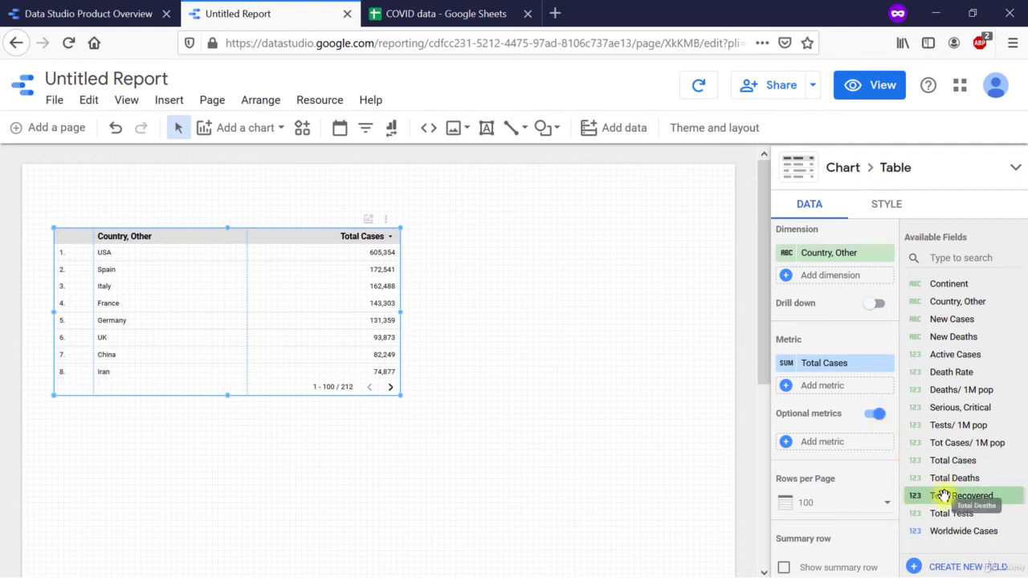
{"action": "left_click_drag", "start_coordinate": [941, 497], "coordinate": [818, 446]}
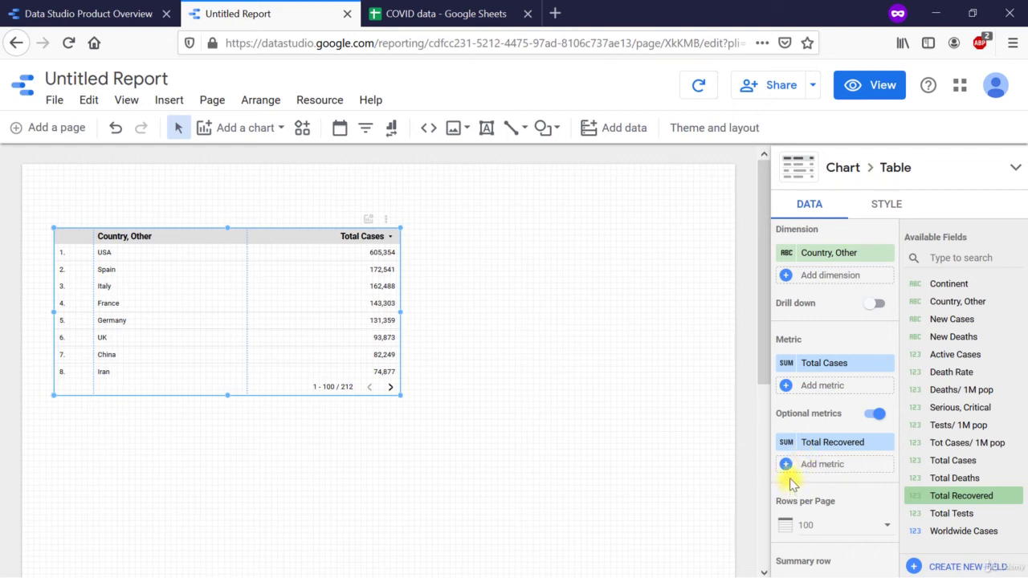
{"action": "scroll", "coordinate": [790, 473], "scroll_direction": "down", "scroll_amount": 2}
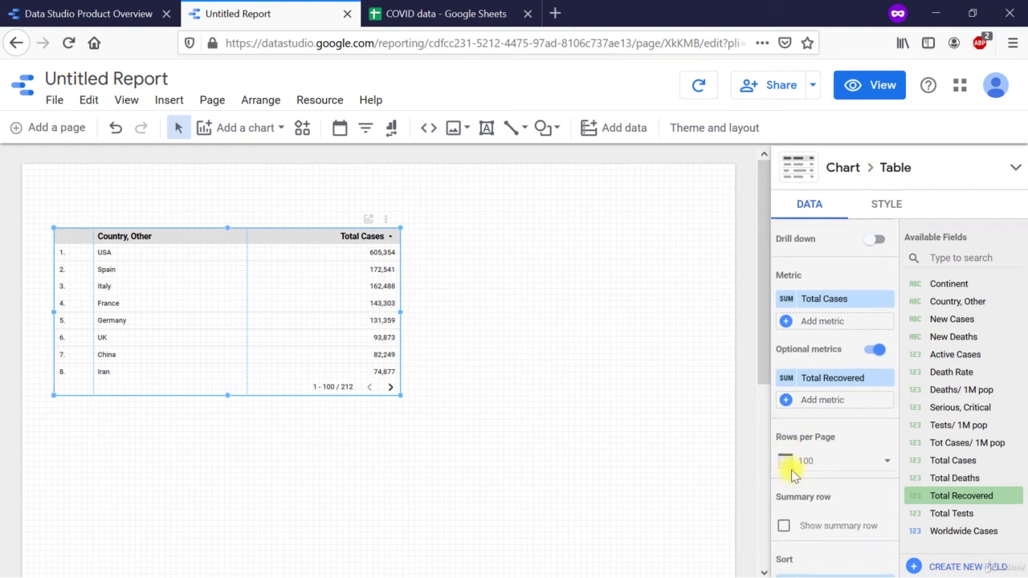
Step: Set the table to 10 rows per page and shorten it to fit those rows
{"action": "left_click", "coordinate": [883, 469]}
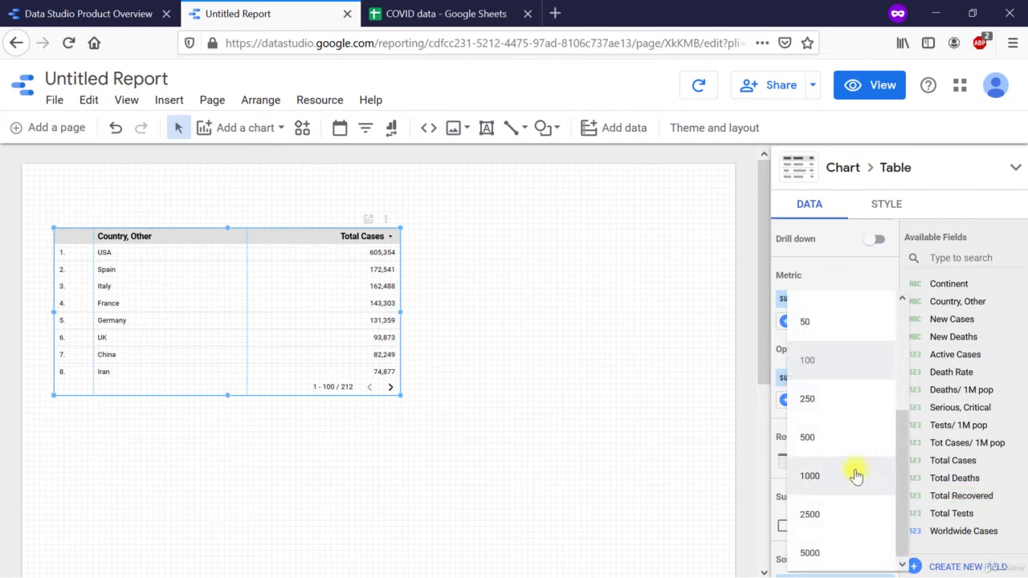
{"action": "left_click", "coordinate": [562, 452]}
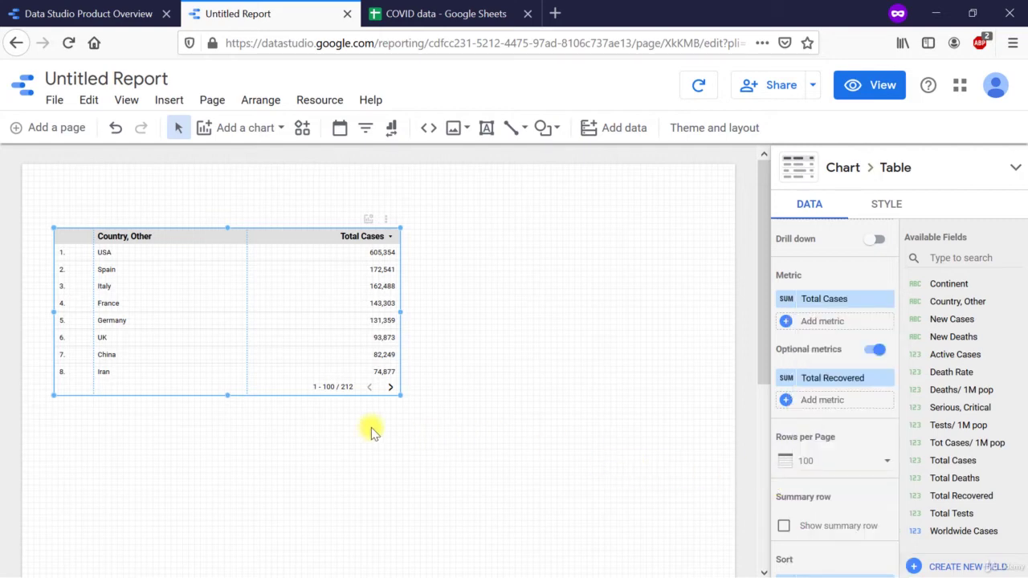
{"action": "left_click_drag", "start_coordinate": [226, 396], "coordinate": [234, 517]}
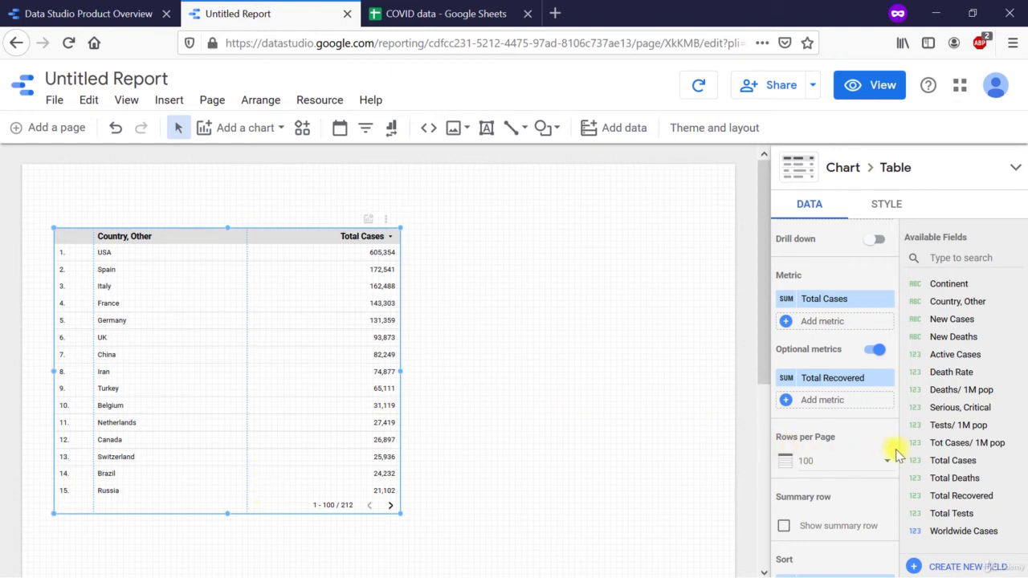
{"action": "left_click", "coordinate": [883, 465]}
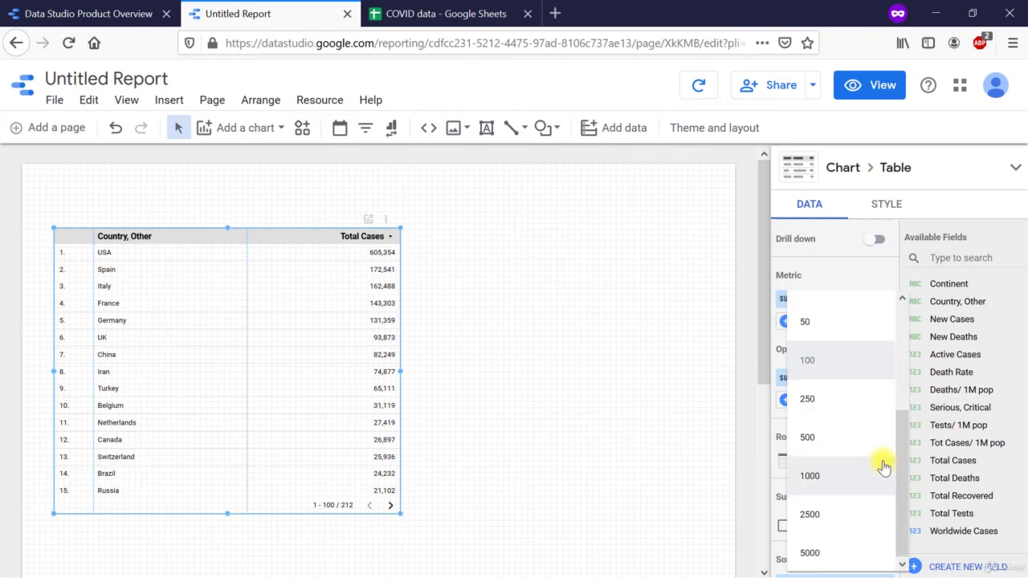
{"action": "left_click_drag", "start_coordinate": [898, 447], "coordinate": [894, 337]}
{"action": "left_click", "coordinate": [819, 391]}
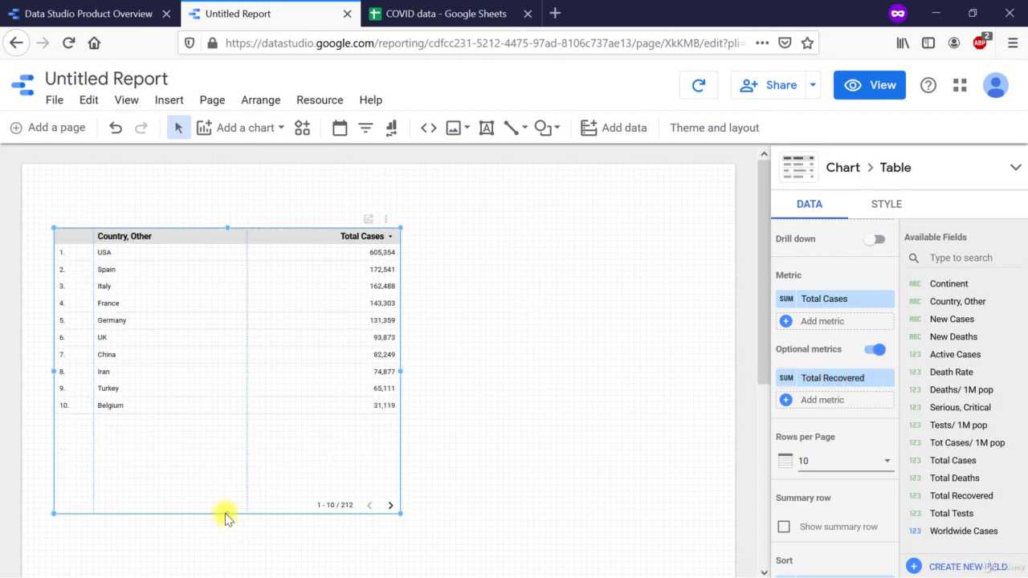
{"action": "left_click_drag", "start_coordinate": [226, 515], "coordinate": [228, 425]}
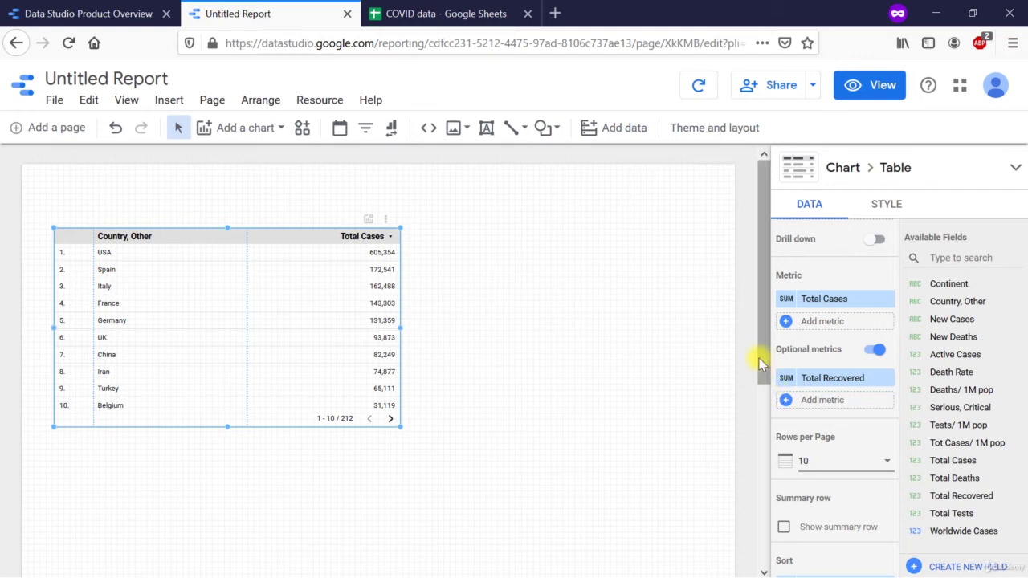
{"action": "scroll", "coordinate": [819, 518], "scroll_direction": "down", "scroll_amount": 1}
{"action": "scroll", "coordinate": [819, 510], "scroll_direction": "down", "scroll_amount": 2}
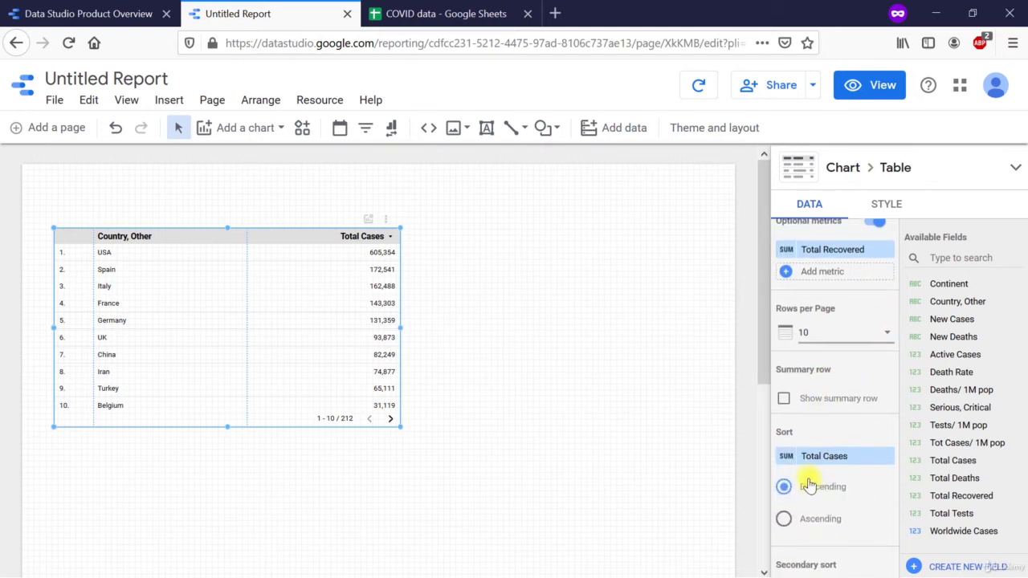
{"action": "left_click", "coordinate": [784, 398]}
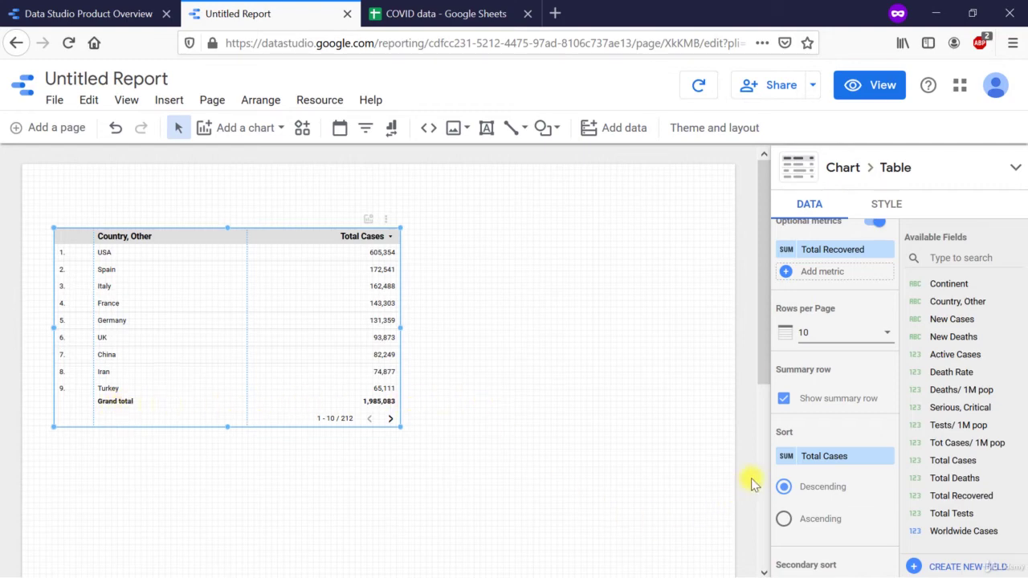
{"action": "left_click", "coordinate": [784, 399]}
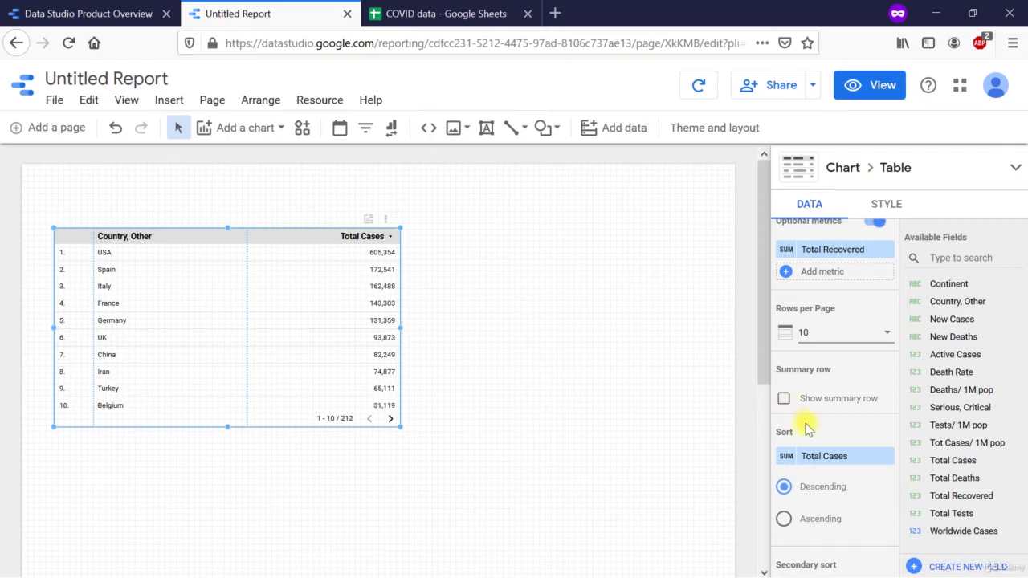
{"action": "scroll", "coordinate": [806, 429], "scroll_direction": "down", "scroll_amount": 3}
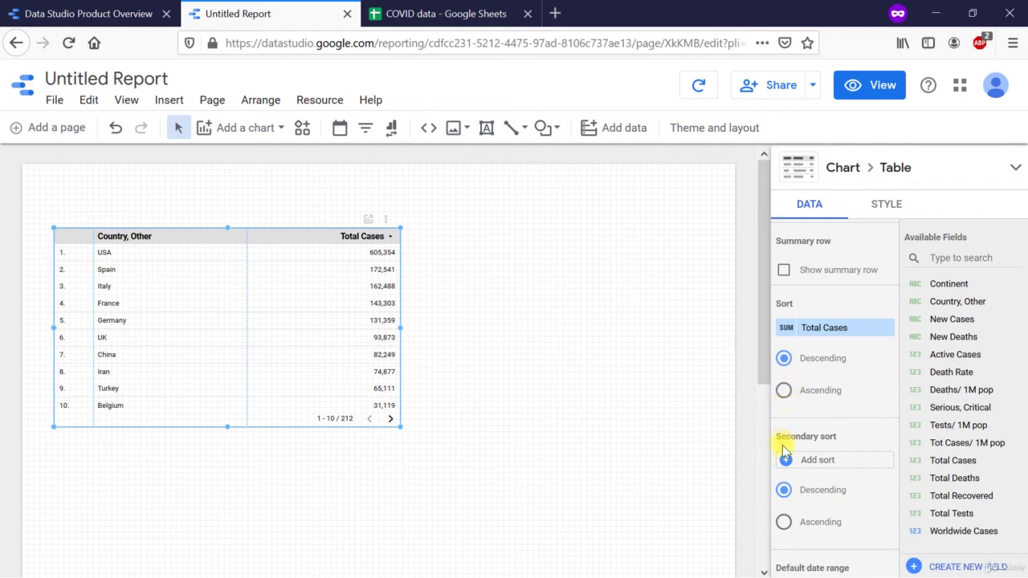
{"action": "left_click", "coordinate": [821, 327]}
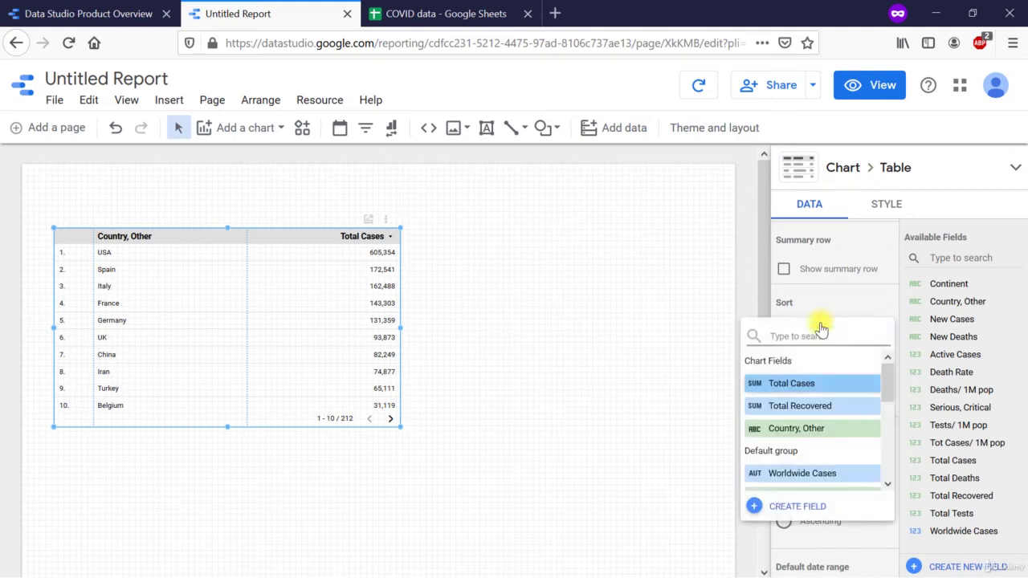
{"action": "left_click", "coordinate": [793, 427]}
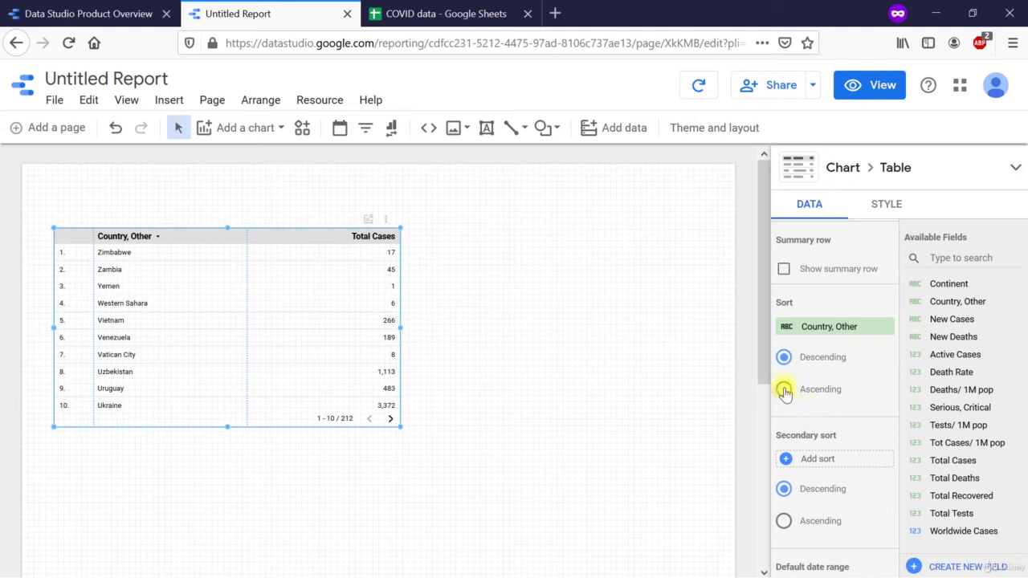
{"action": "left_click", "coordinate": [784, 390]}
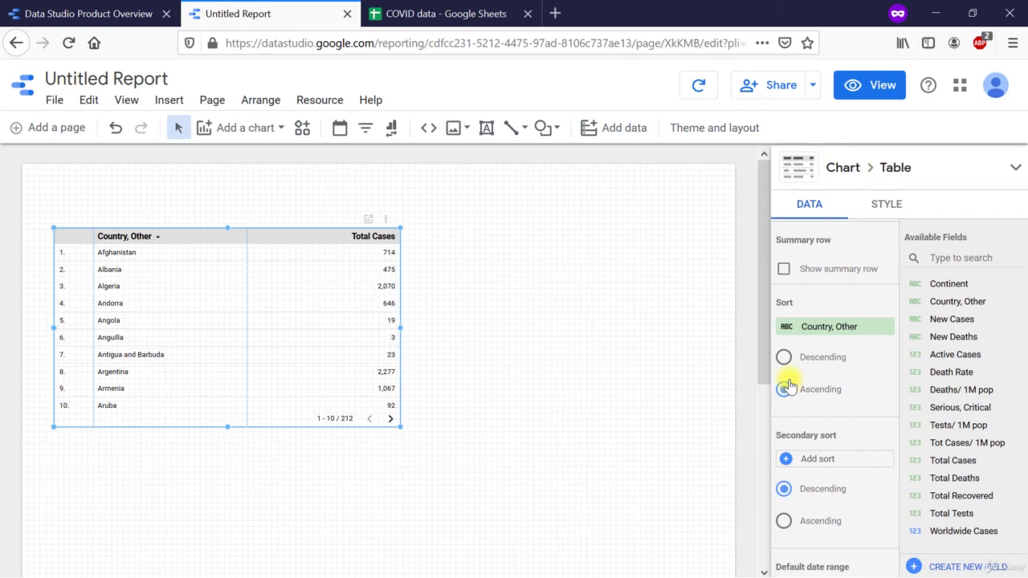
{"action": "left_click", "coordinate": [807, 326]}
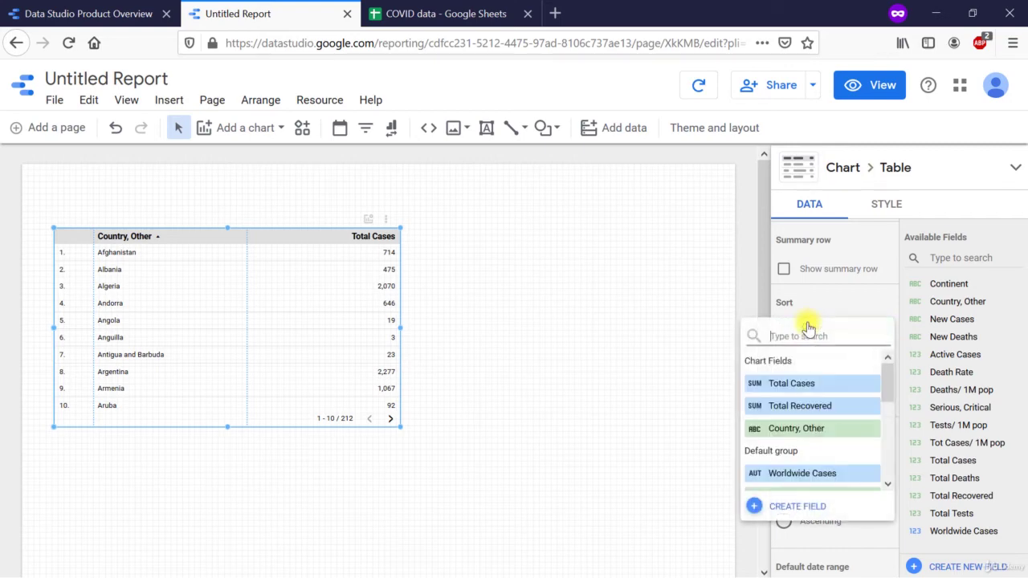
{"action": "left_click", "coordinate": [801, 383]}
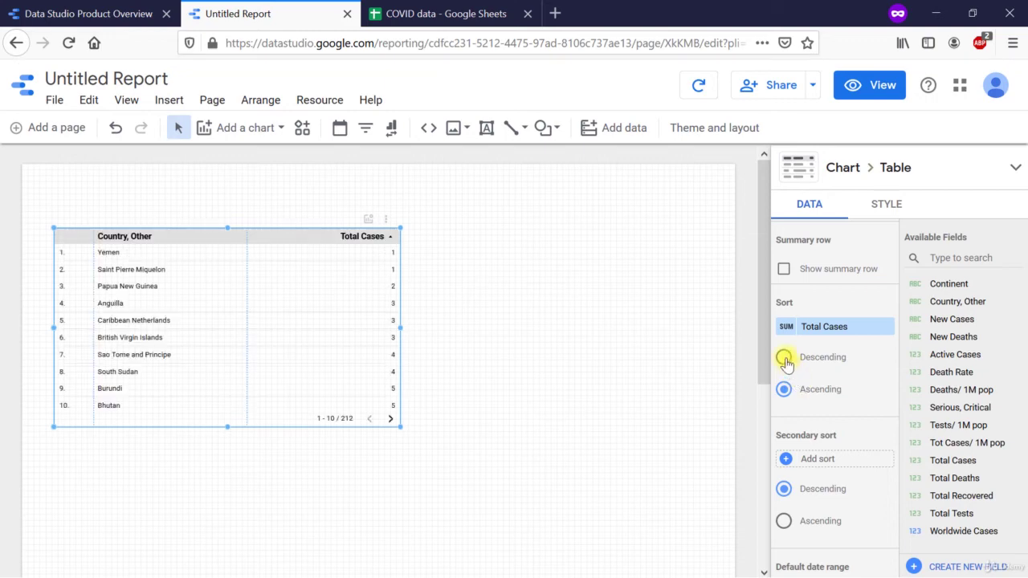
{"action": "left_click", "coordinate": [784, 358]}
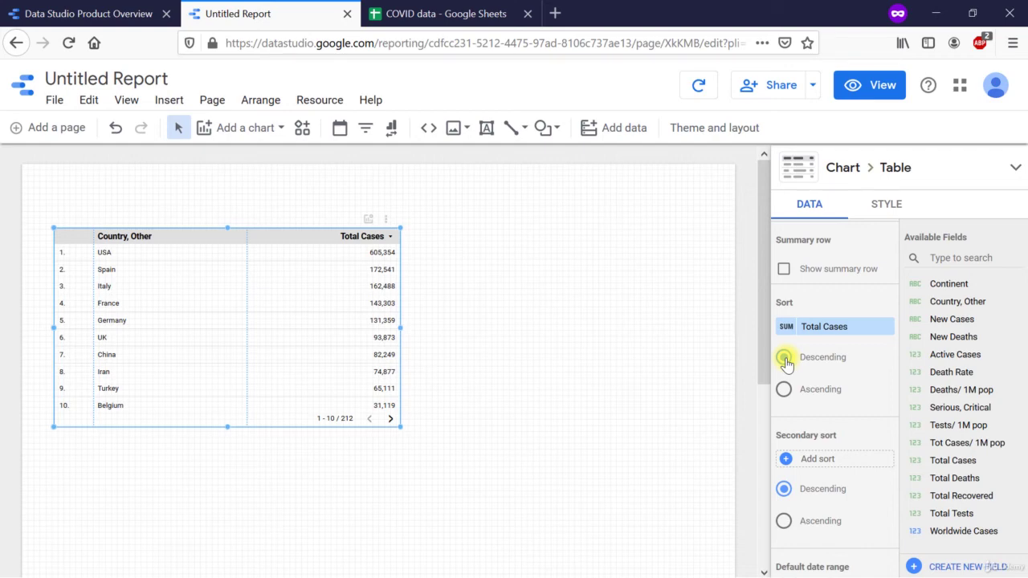
{"action": "scroll", "coordinate": [807, 436], "scroll_direction": "down", "scroll_amount": 1}
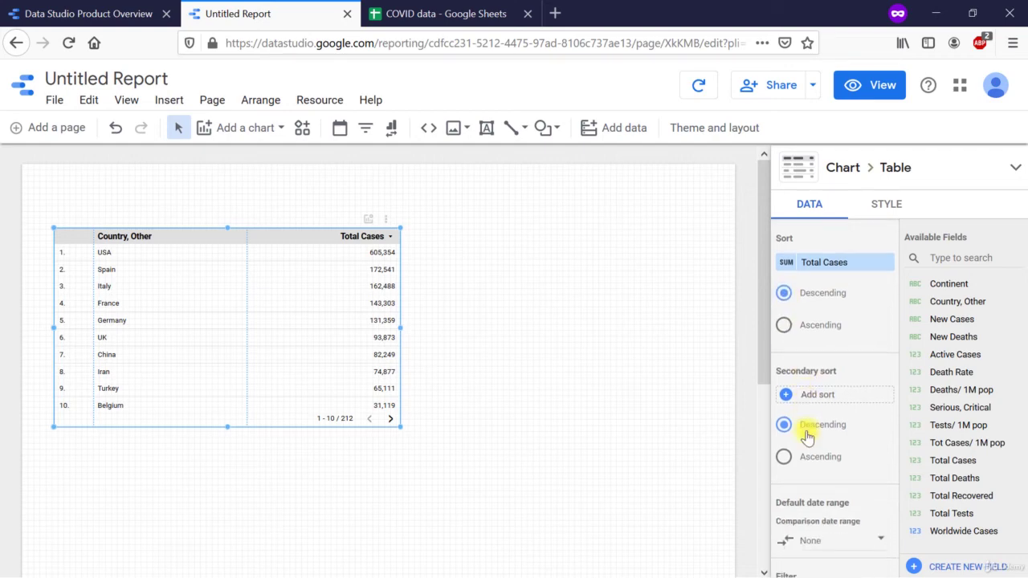
{"action": "scroll", "coordinate": [807, 436], "scroll_direction": "down", "scroll_amount": 1}
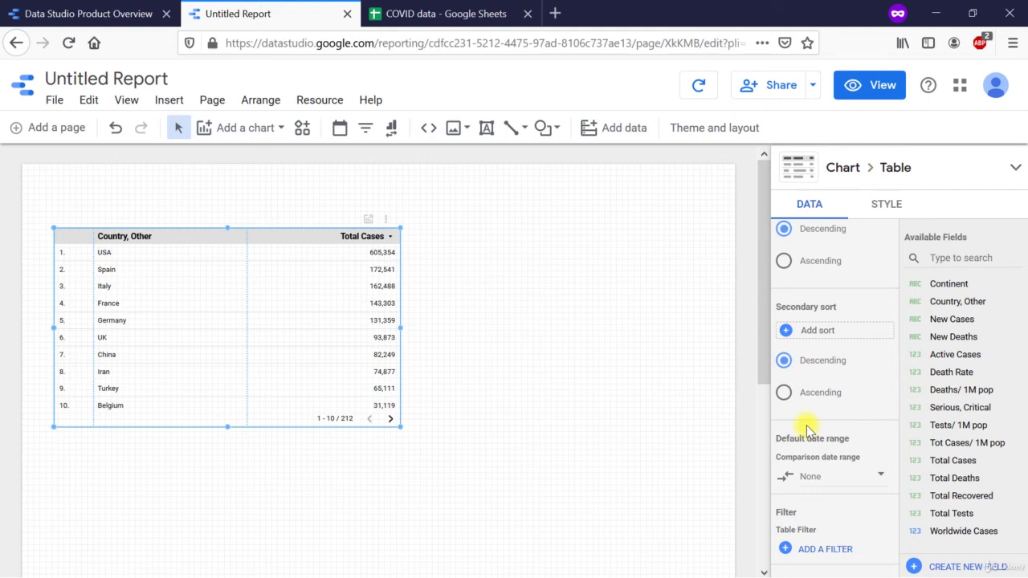
{"action": "scroll", "coordinate": [807, 431], "scroll_direction": "down", "scroll_amount": 2}
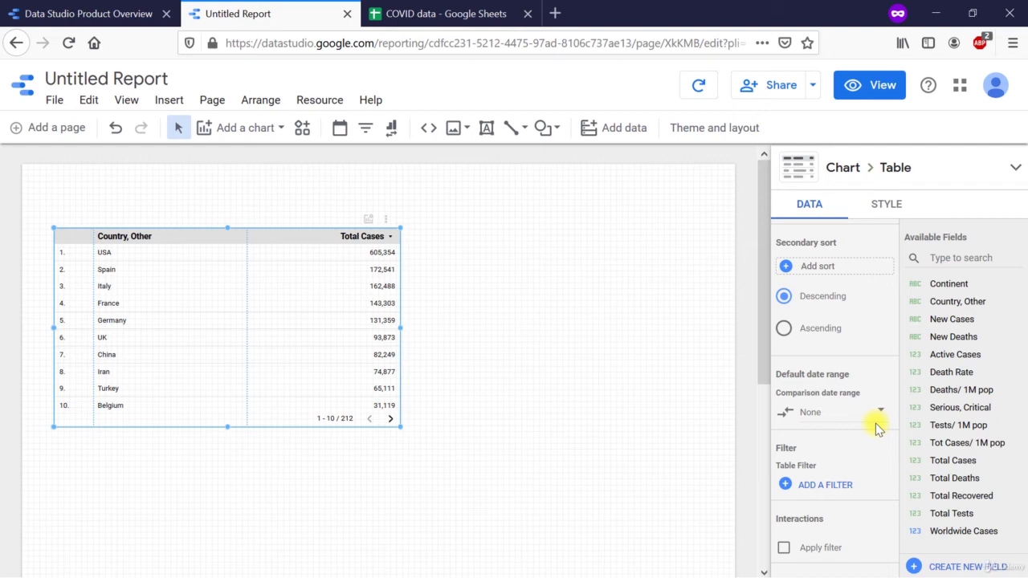
{"action": "scroll", "coordinate": [876, 423], "scroll_direction": "down", "scroll_amount": 2}
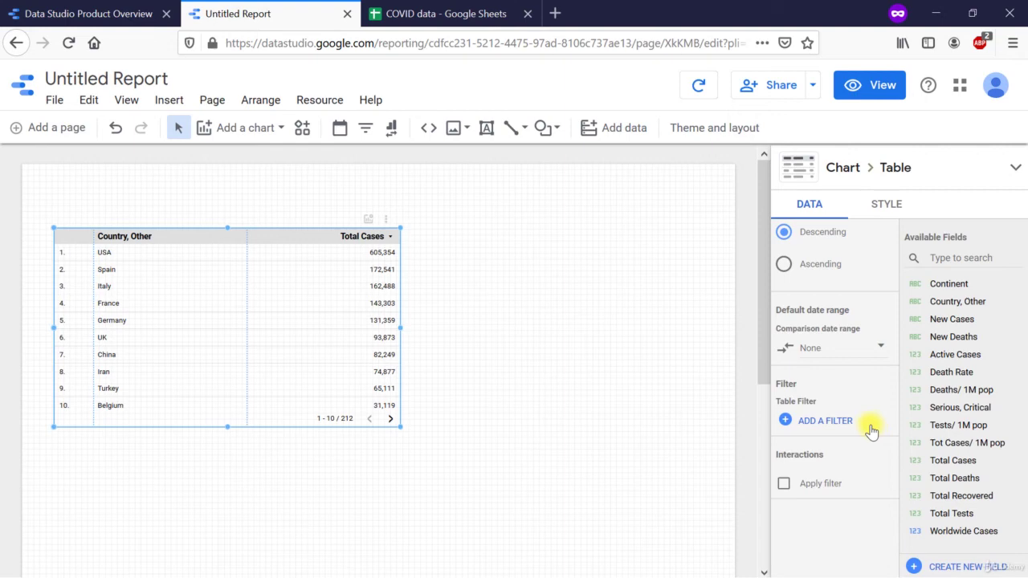
Step: Draft an Exclude filter where Country, Other is Equal to (=) USA
{"action": "left_click", "coordinate": [783, 421]}
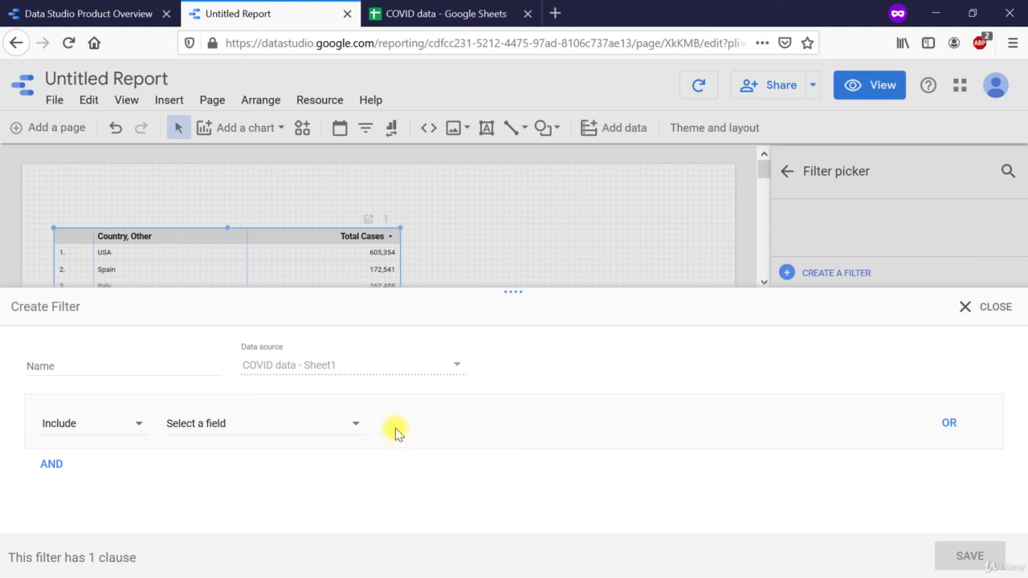
{"action": "left_click", "coordinate": [128, 425]}
{"action": "left_click", "coordinate": [100, 465]}
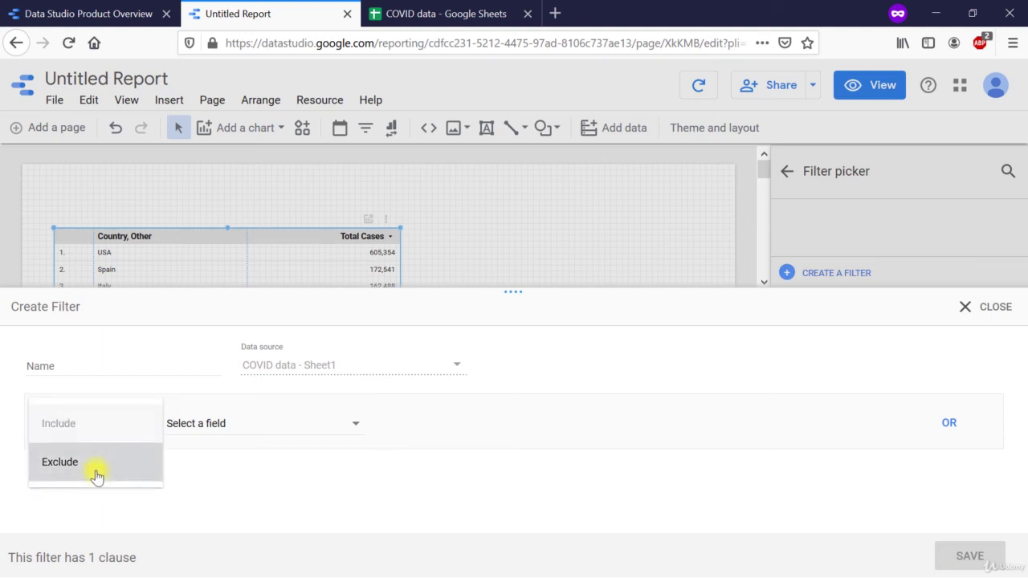
{"action": "left_click", "coordinate": [355, 428]}
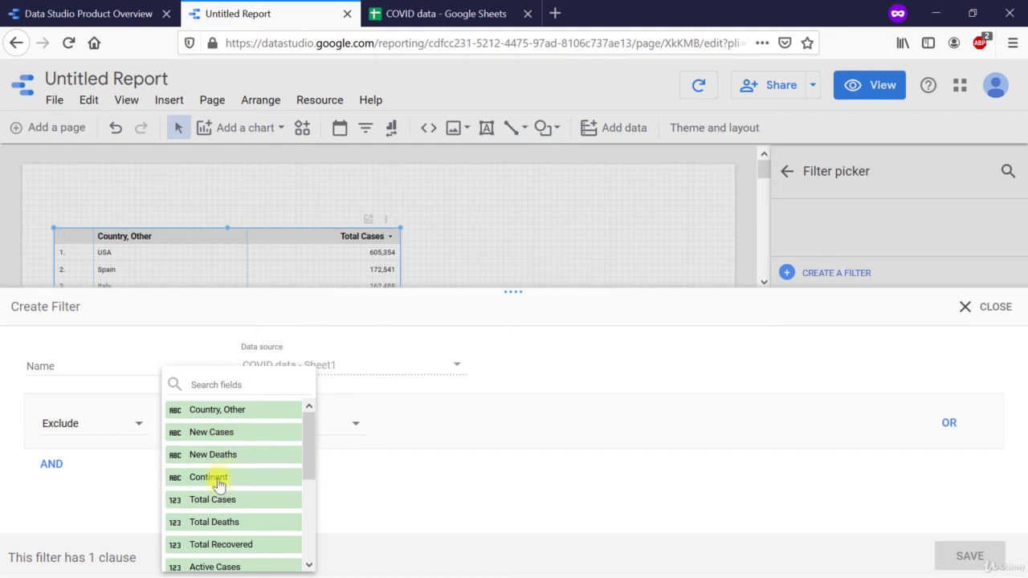
{"action": "left_click", "coordinate": [200, 413]}
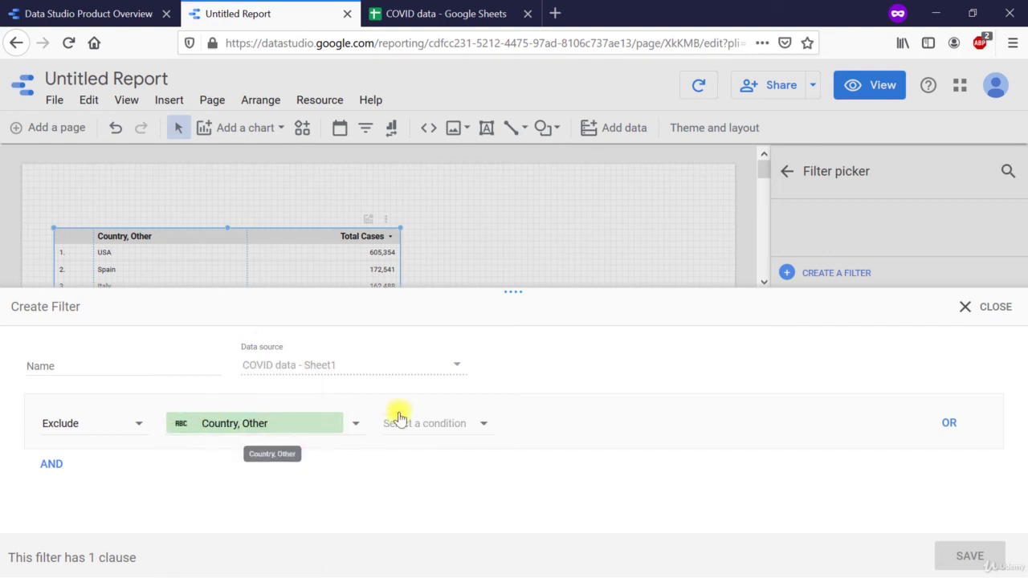
{"action": "left_click", "coordinate": [443, 424]}
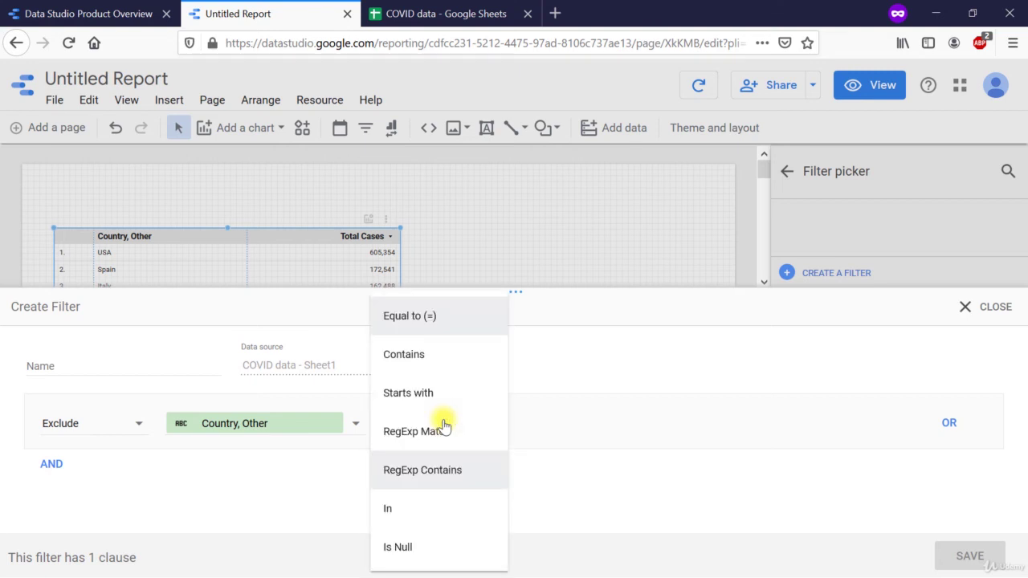
{"action": "left_click", "coordinate": [402, 323]}
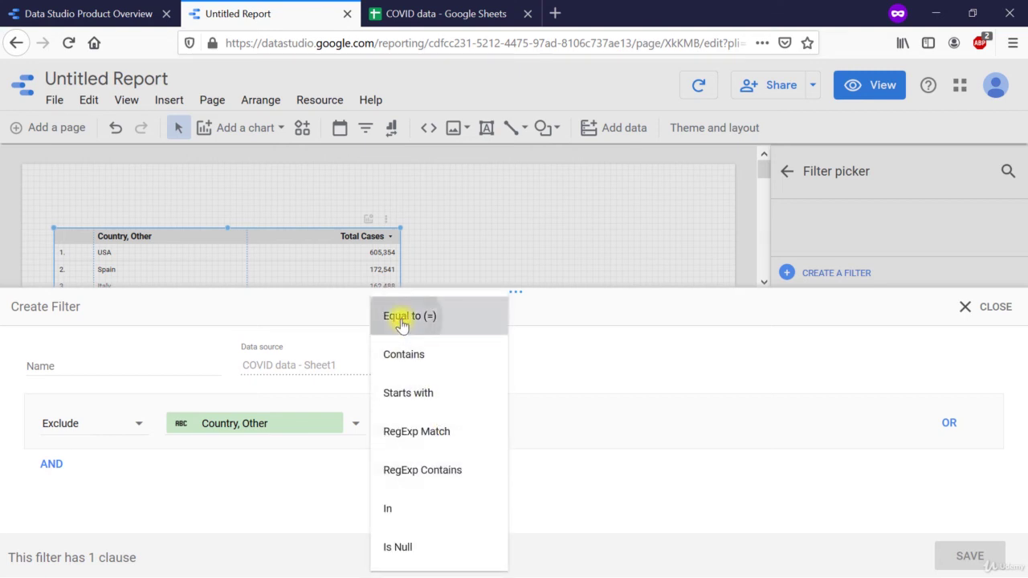
{"action": "left_click", "coordinate": [549, 432]}
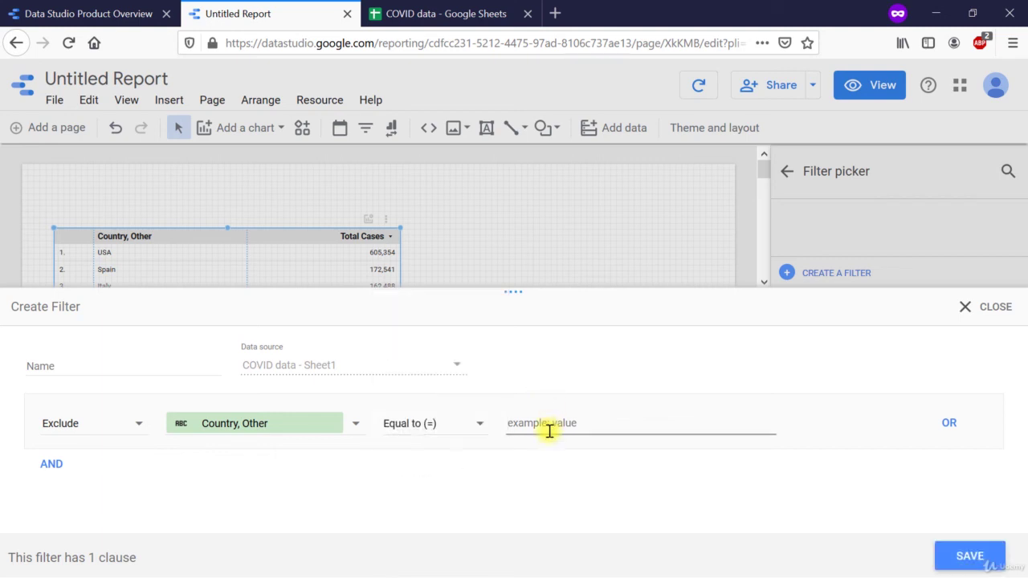
{"action": "type", "text": "US"}
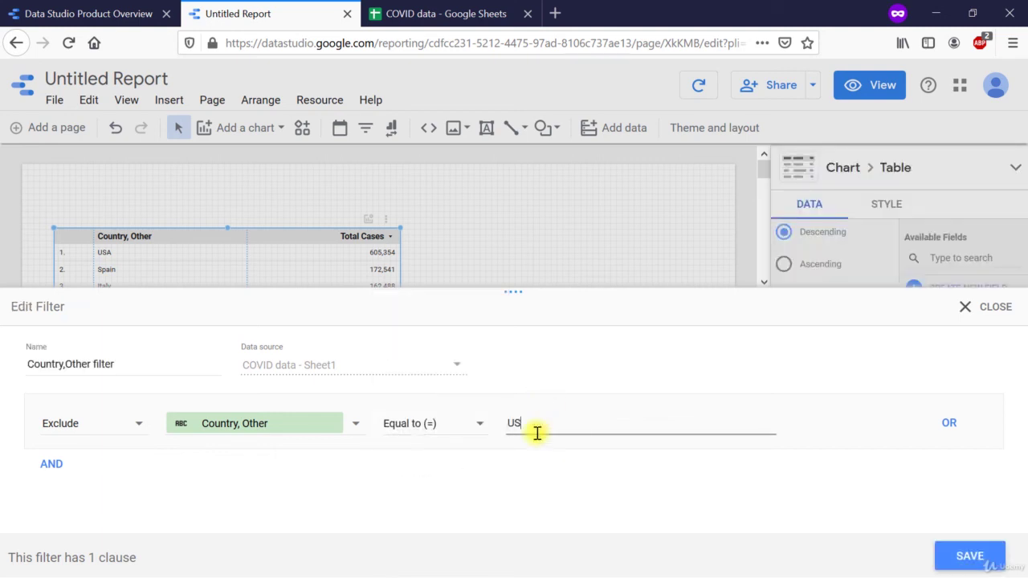
{"action": "type", "text": "A"}
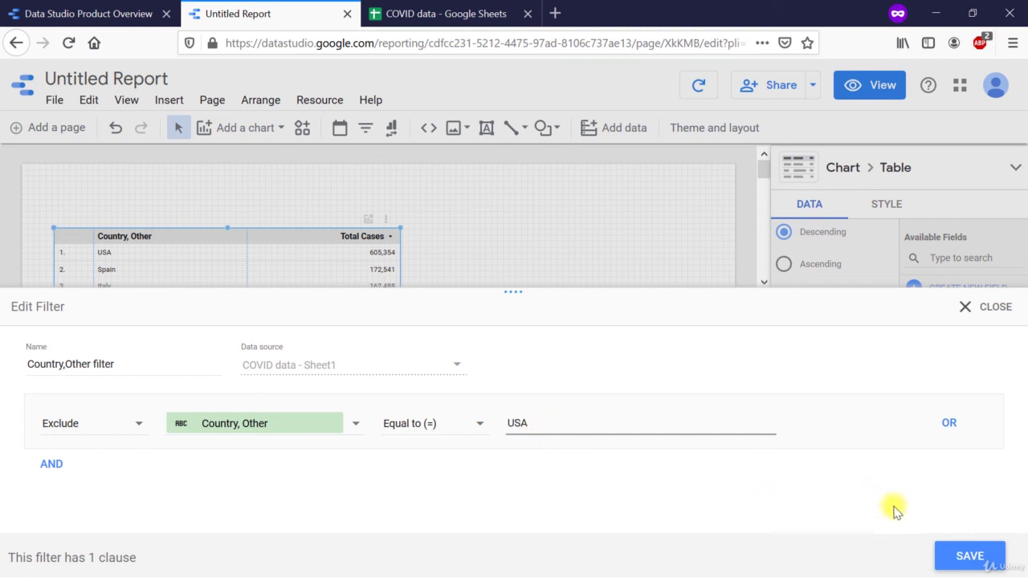
Step: Save the USA-excluding filter on the table, then remove the Country, Other filter again
{"action": "left_click", "coordinate": [953, 555]}
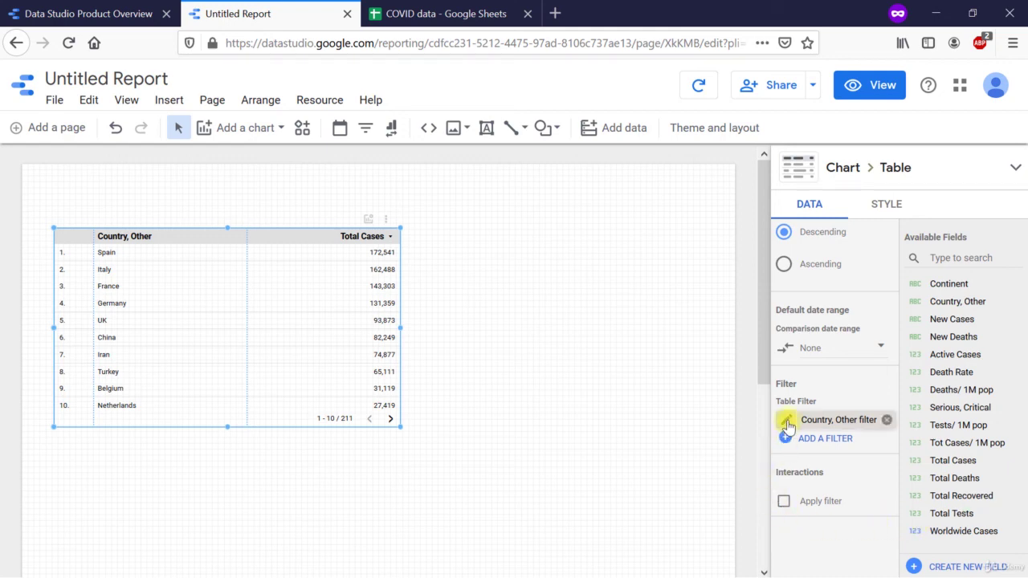
{"action": "left_click", "coordinate": [888, 420]}
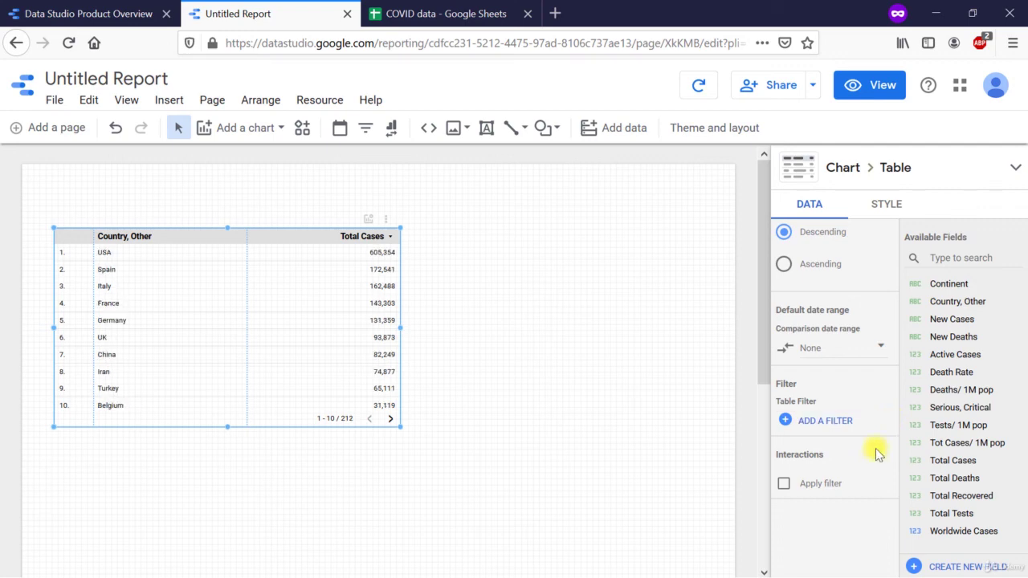
{"action": "scroll", "coordinate": [867, 472], "scroll_direction": "down", "scroll_amount": 1}
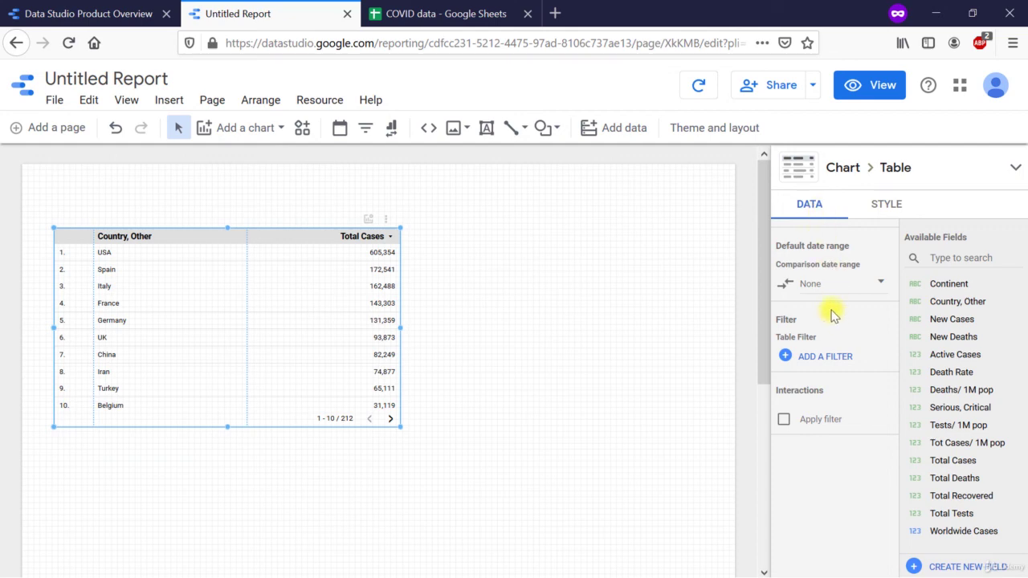
{"action": "scroll", "coordinate": [828, 312], "scroll_direction": "up", "scroll_amount": 3}
{"action": "scroll", "coordinate": [828, 308], "scroll_direction": "up", "scroll_amount": 10}
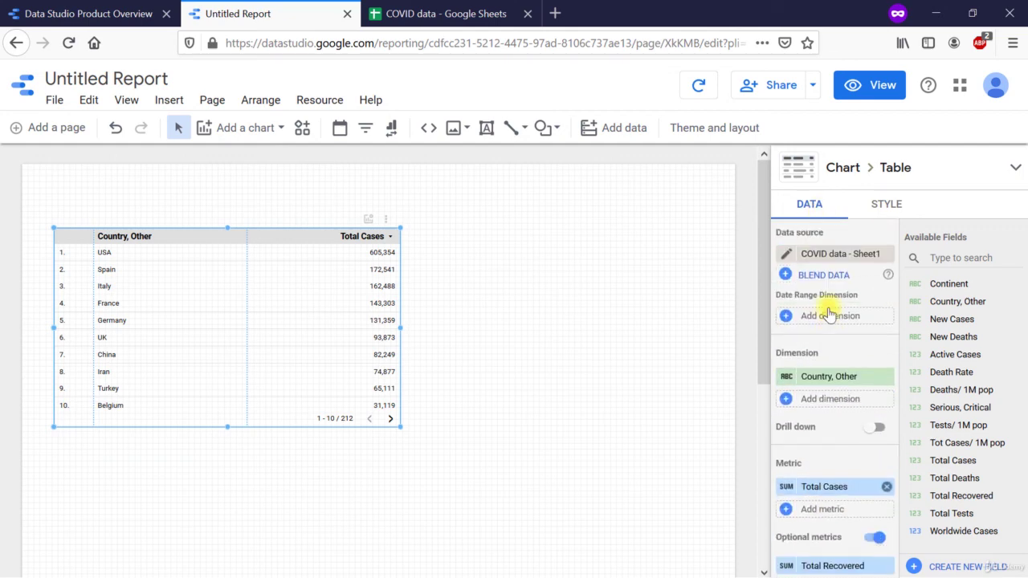
Step: Switch the table's properties panel to its Style settings
{"action": "left_click", "coordinate": [884, 206]}
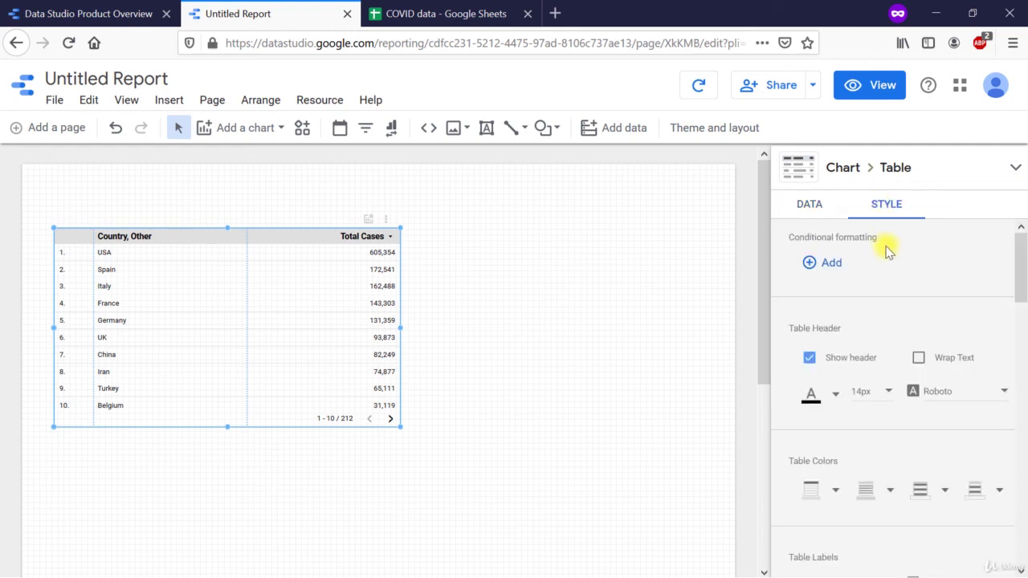